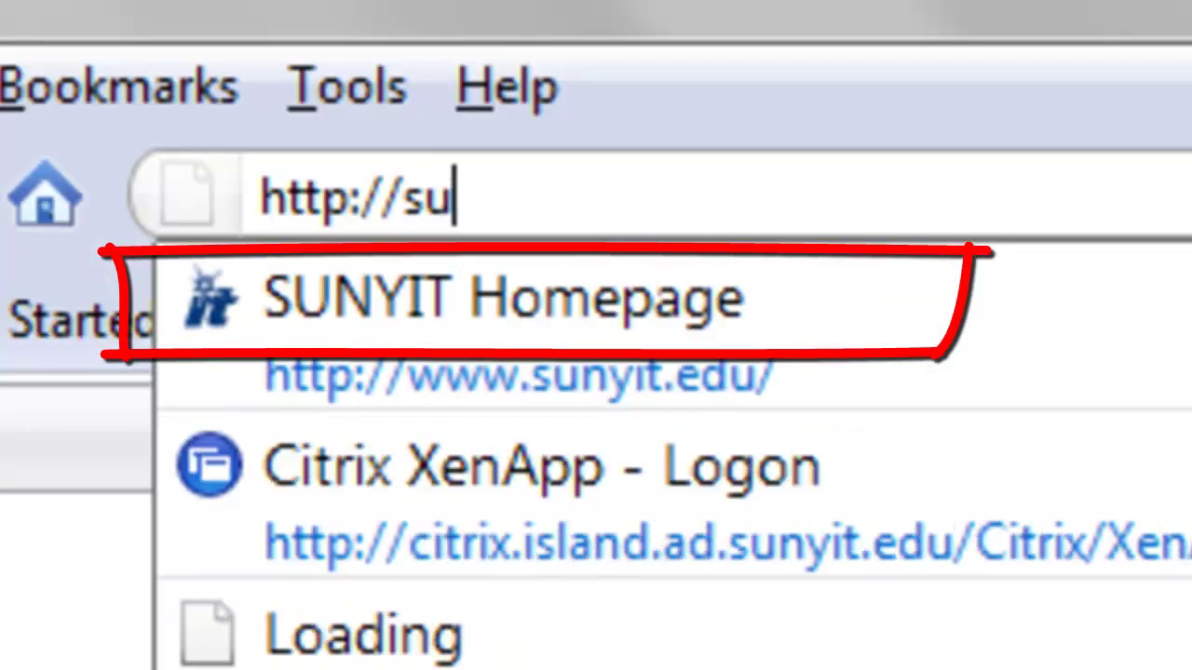
# Enter sunyit.edu in Firefox's address bar to load the SUNYIT homepage
pyautogui.write('ny')
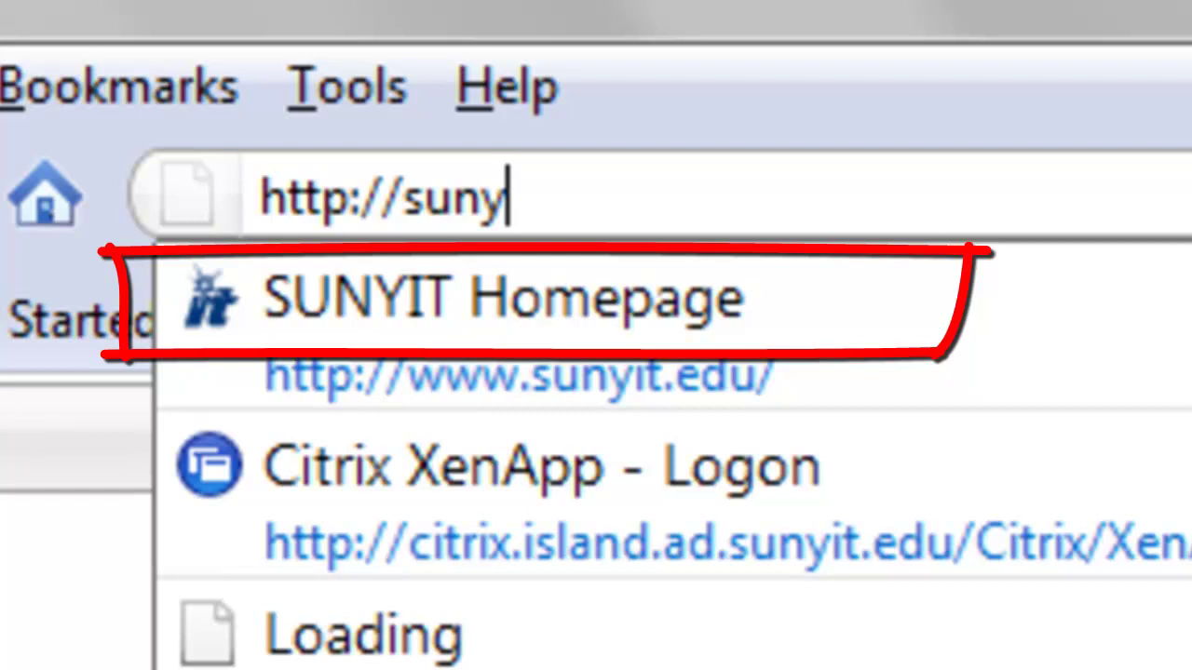
pyautogui.write('it.edu')
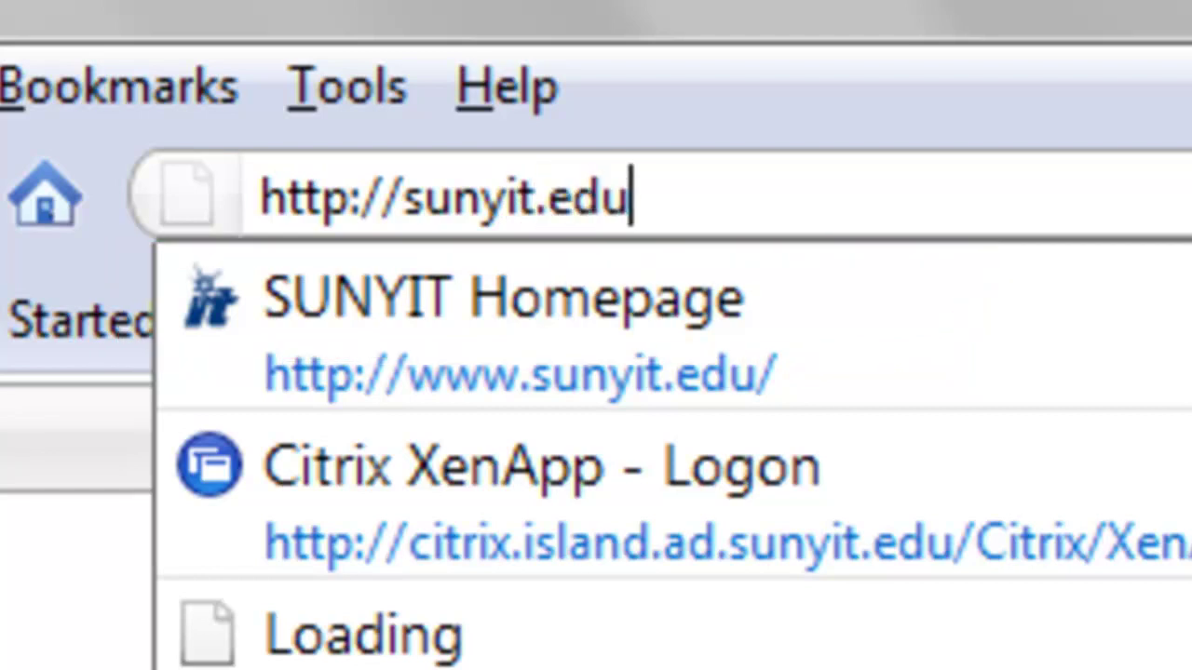
pyautogui.press('Return')
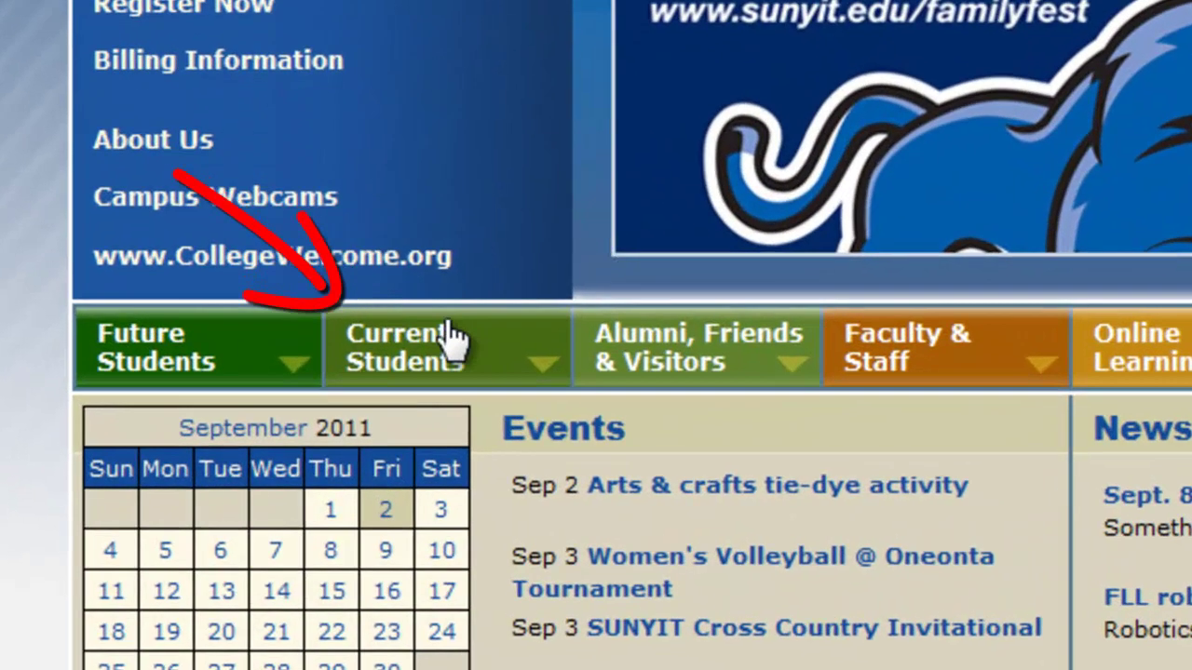
pyautogui.moveTo(38, 198)
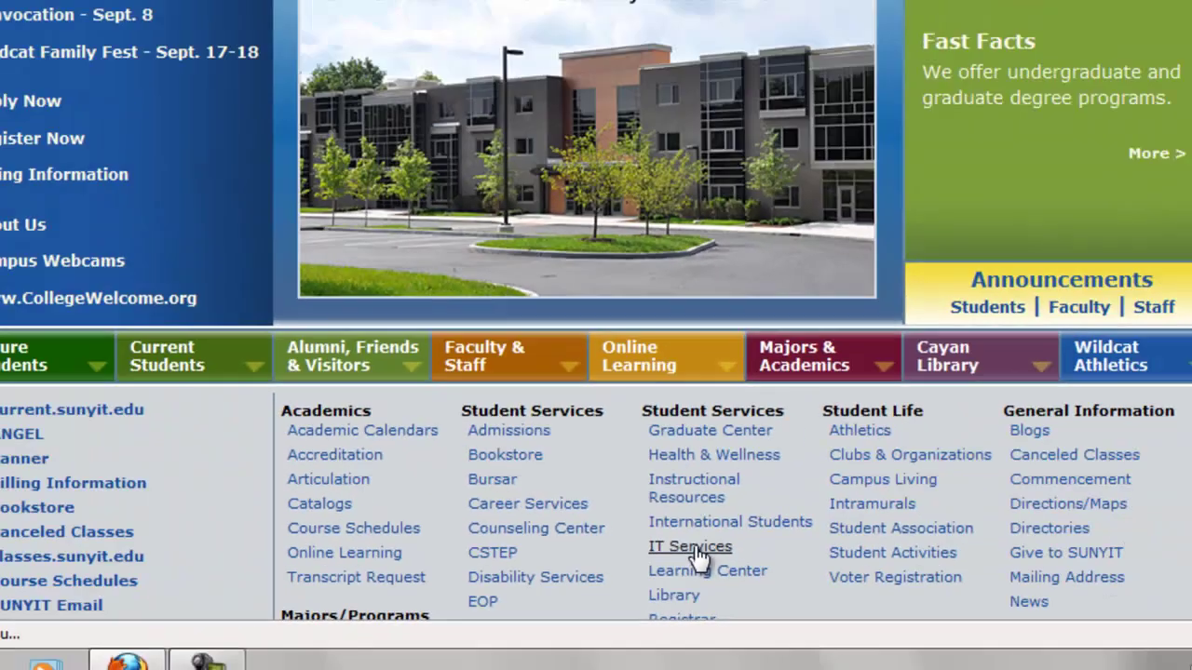
# Open IT Services from the SUNYIT homepage and scroll down to the Citrix link
pyautogui.click(756, 511)
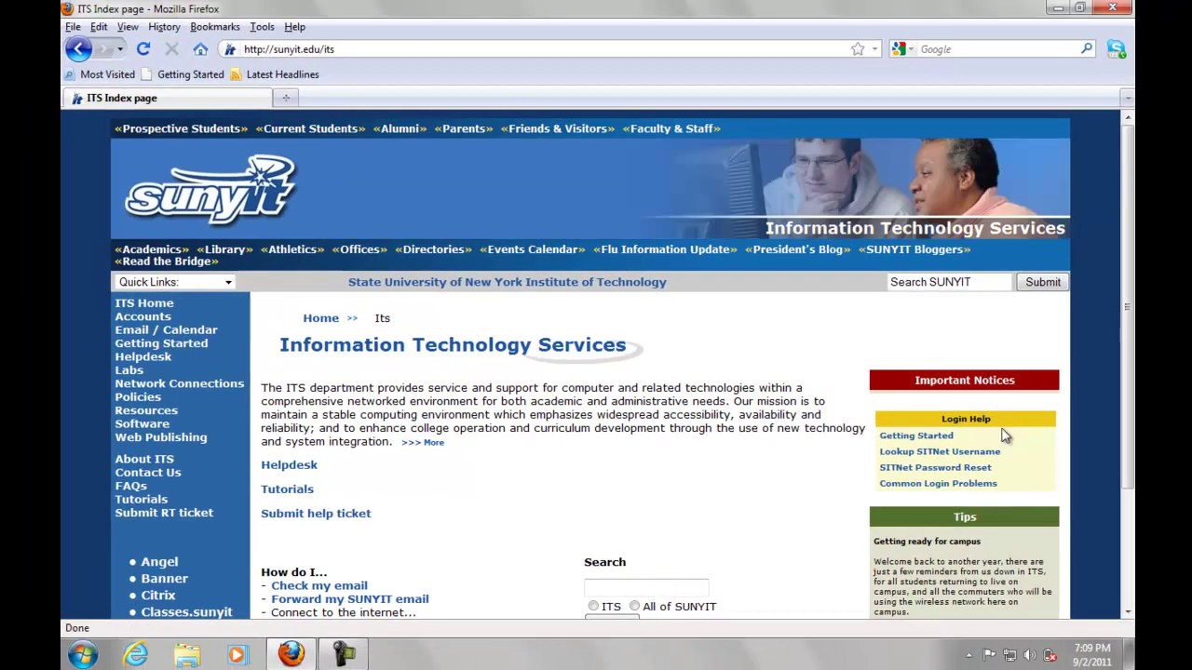
pyautogui.moveTo(1126, 309); pyautogui.dragTo(1127, 408)
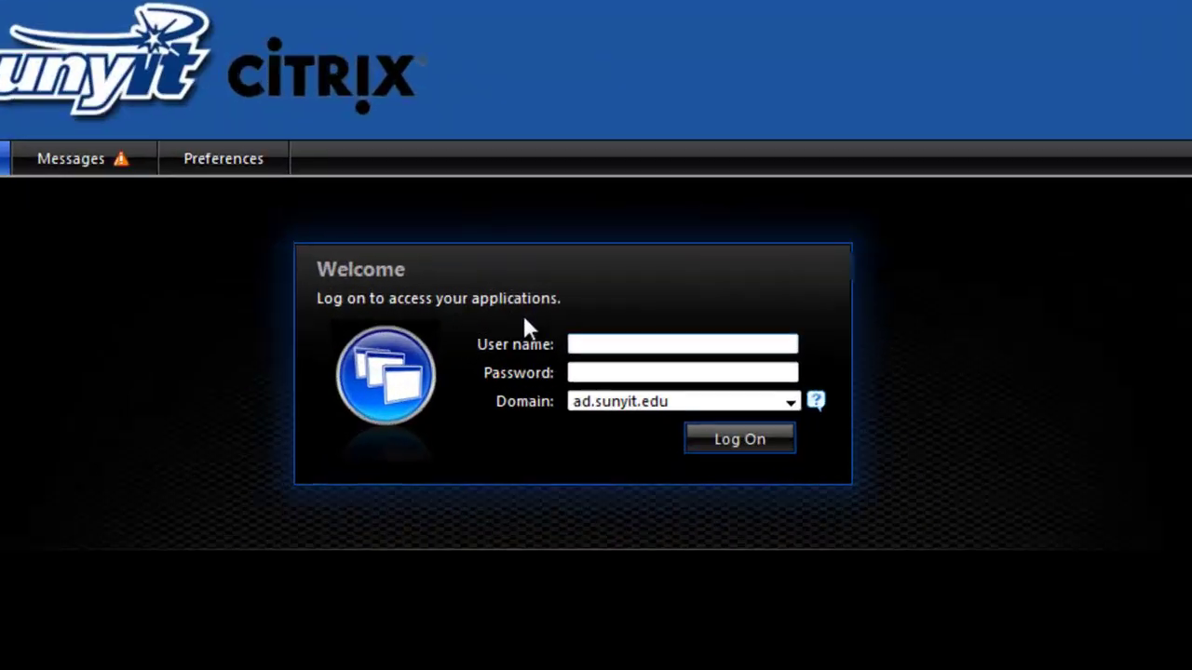
# Enter the account user name and password in the XenApp logon fields
pyautogui.click(615, 339)
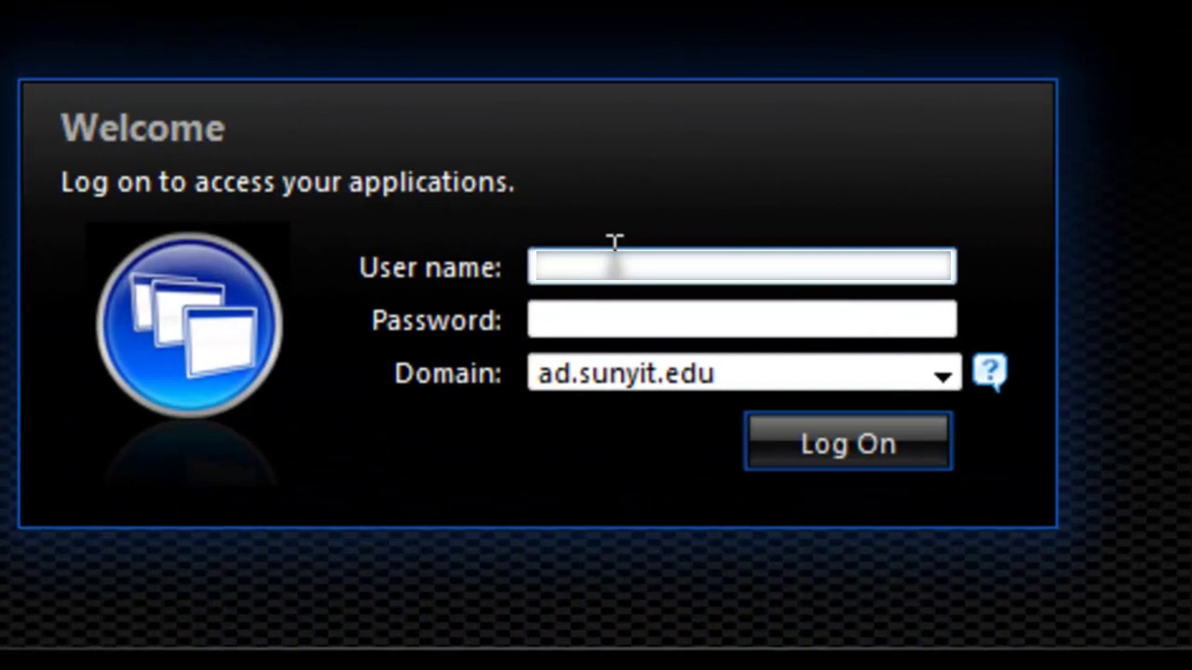
pyautogui.write('userna')
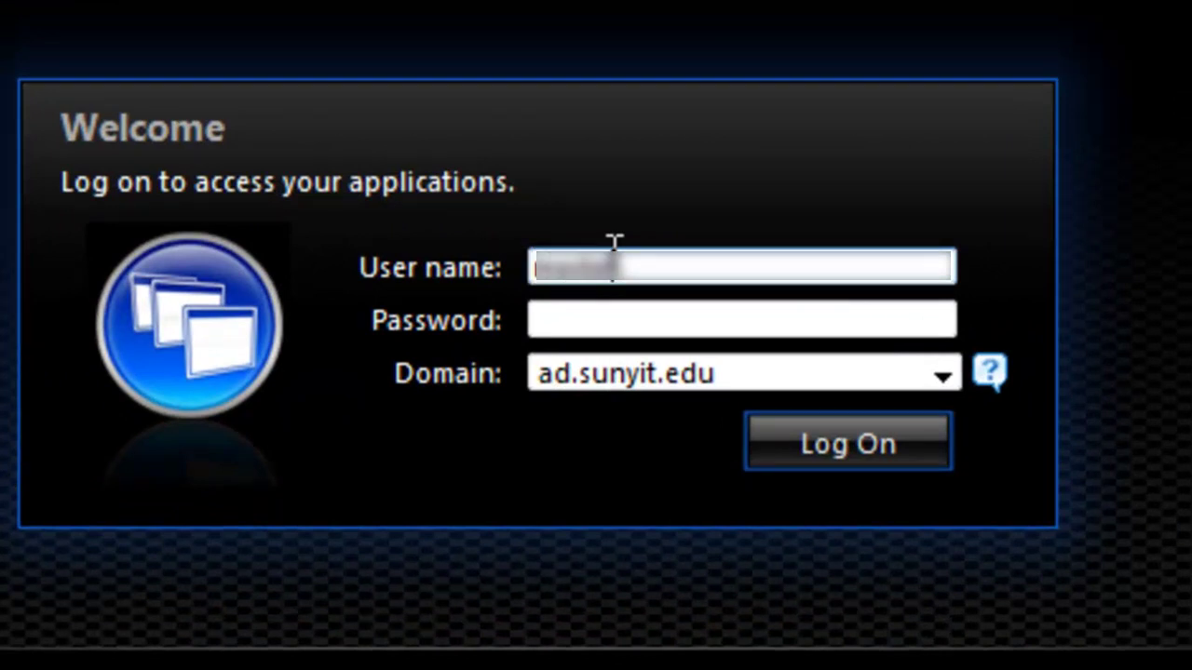
pyautogui.write('me')
pyautogui.press('Tab')
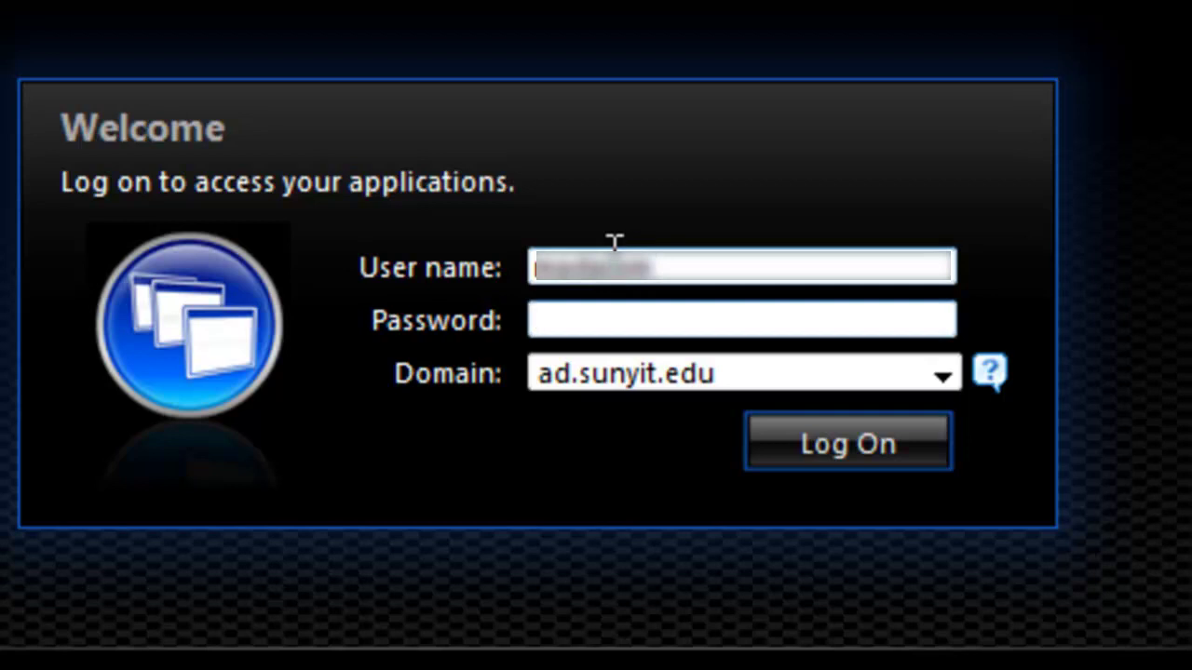
pyautogui.write('passwo')
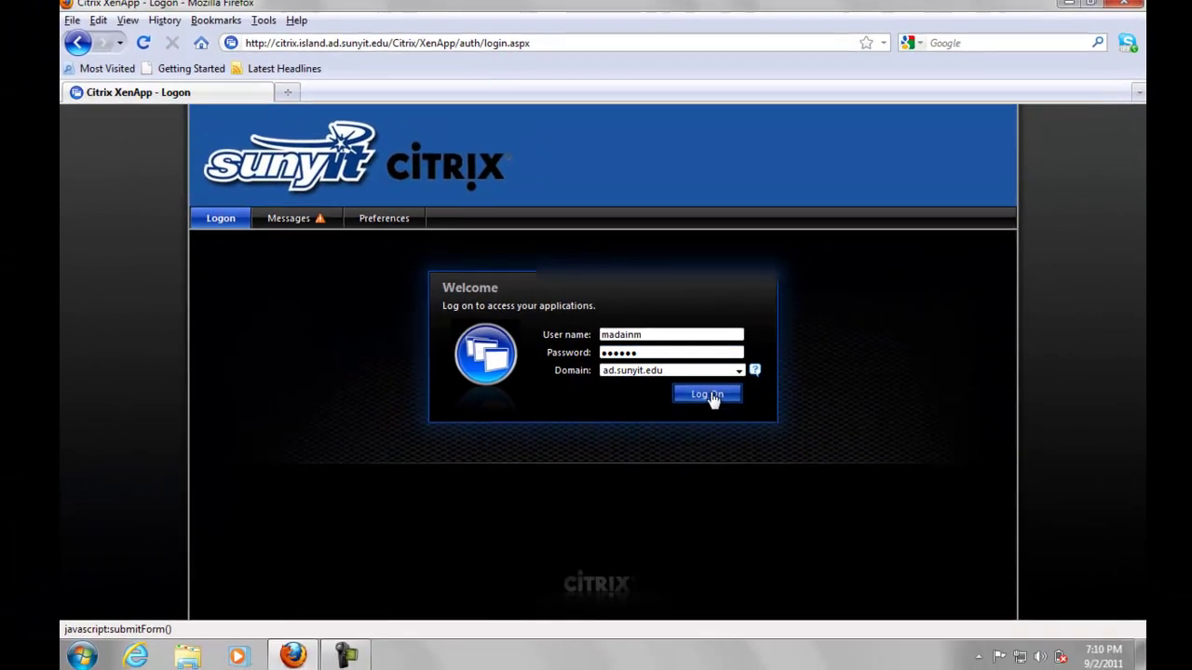
# Log on, accept the Citrix license agreement, and download CitrixOnlinePluginWeb.exe
pyautogui.click(719, 400)
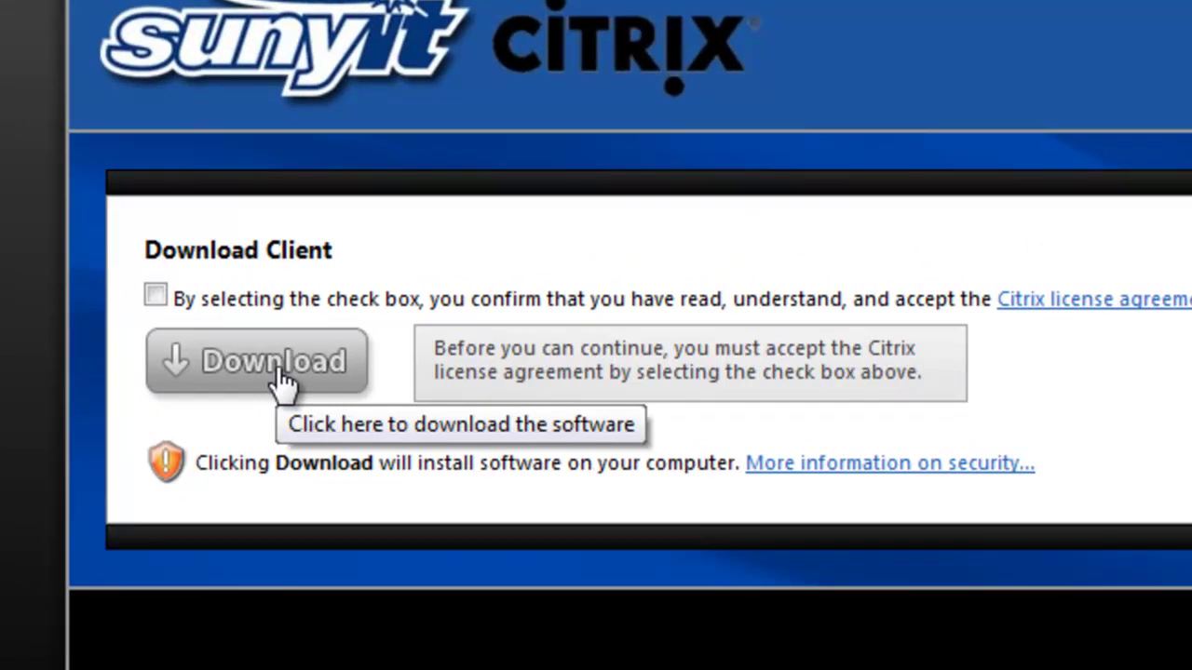
pyautogui.click(153, 300)
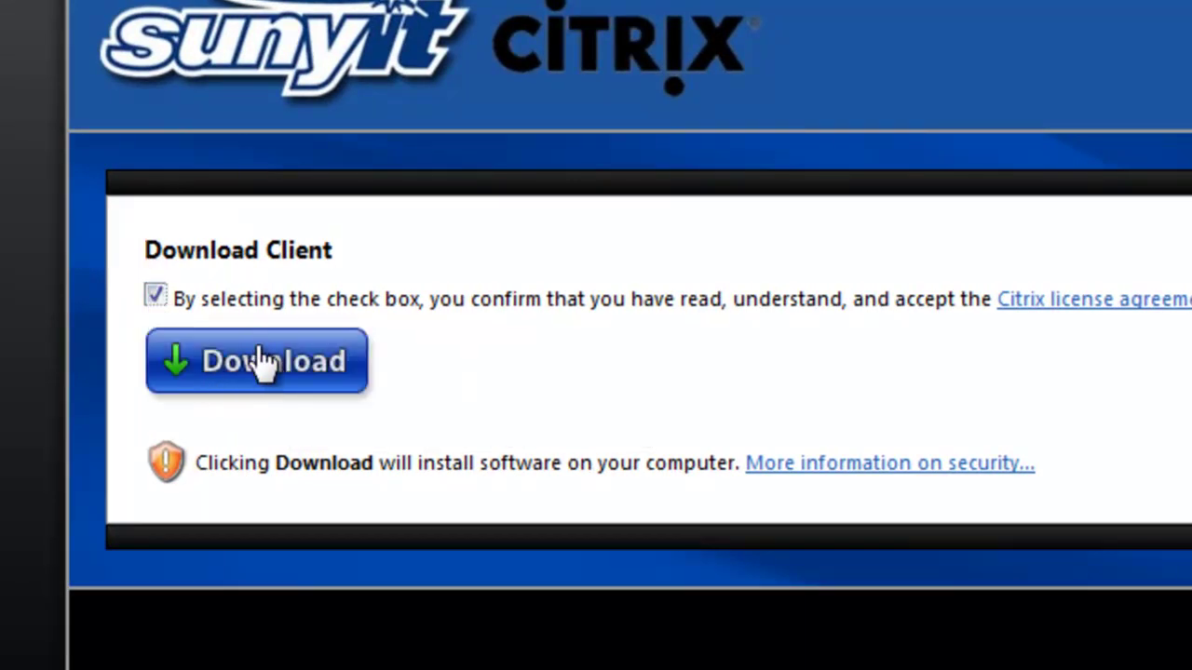
pyautogui.click(262, 363)
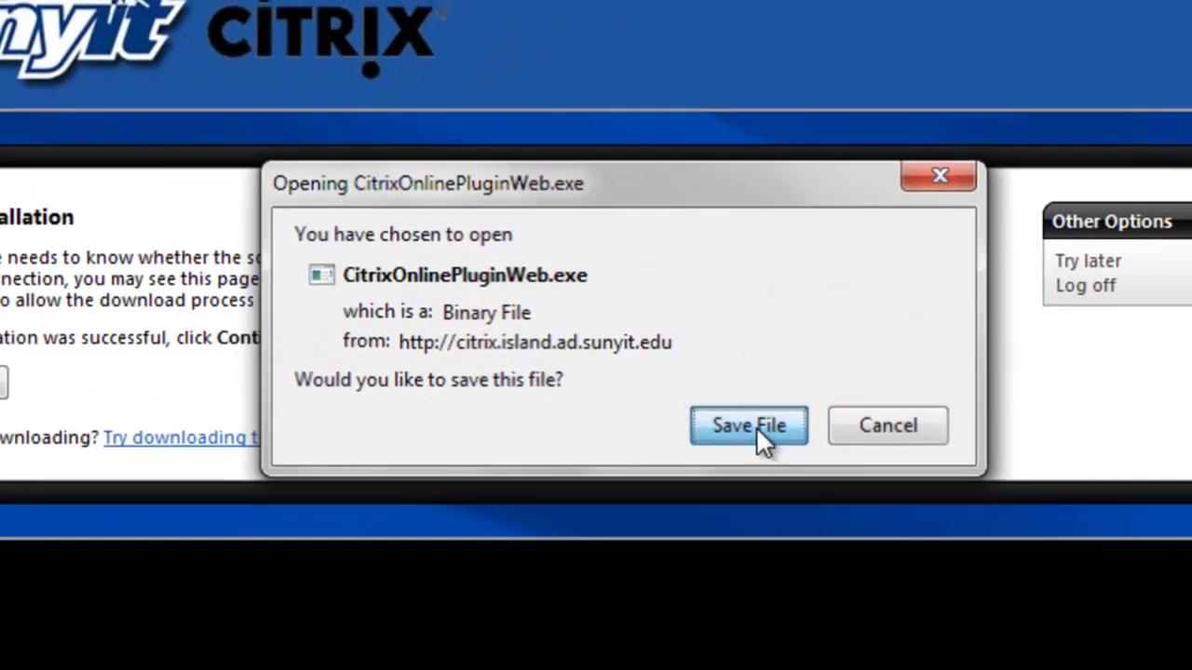
# Save the CitrixOnlinePluginWeb.exe installer from the download dialog
pyautogui.click(756, 427)
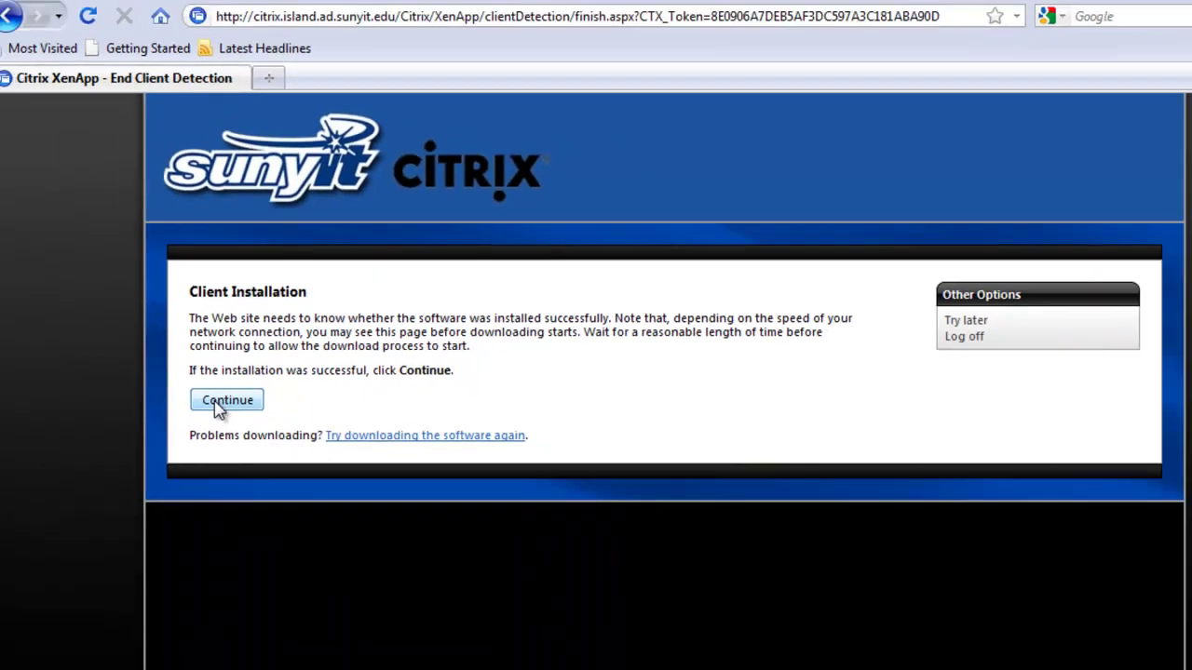
# Continue to the Applications page listing folders such as Adobe CS5.5, ARCGIS 10 and Math
pyautogui.click(227, 400)
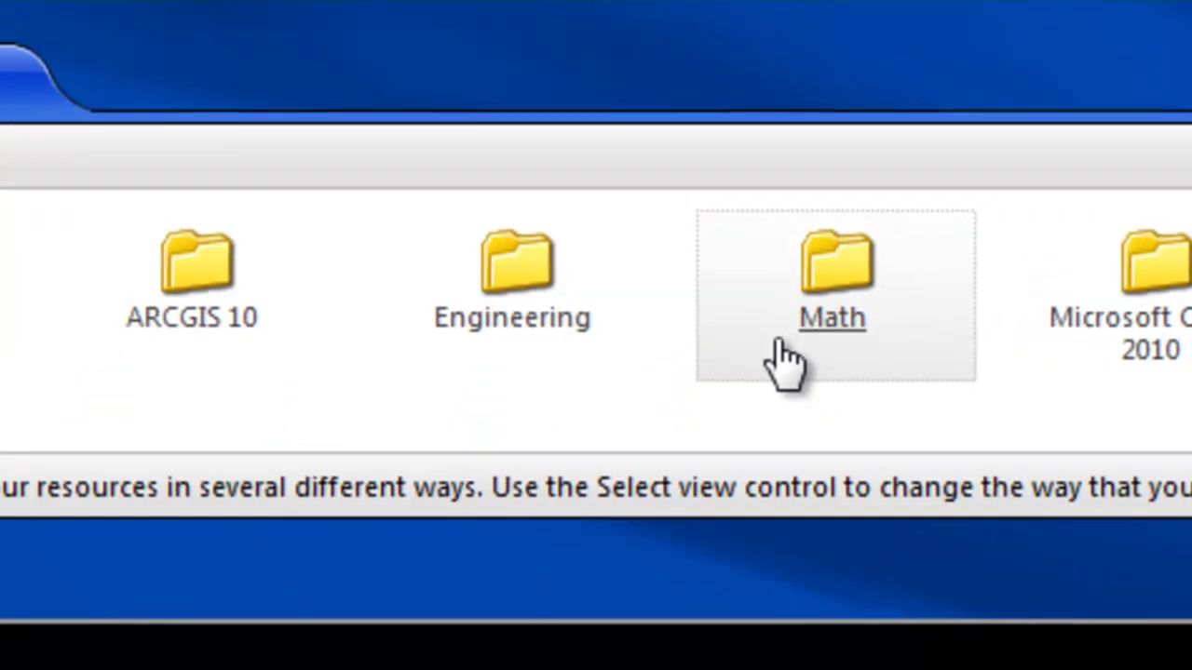
# Open the Engineering folder and launch Creo Elements-PROE 5 from it
pyautogui.click(566, 305)
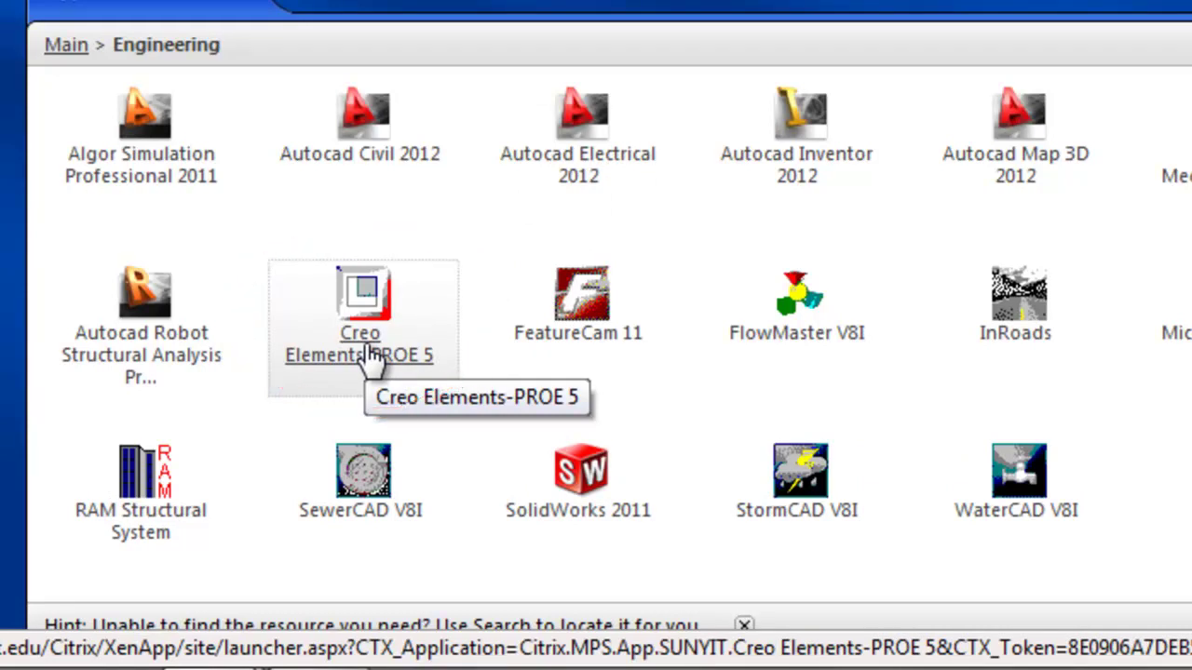
pyautogui.click(369, 357)
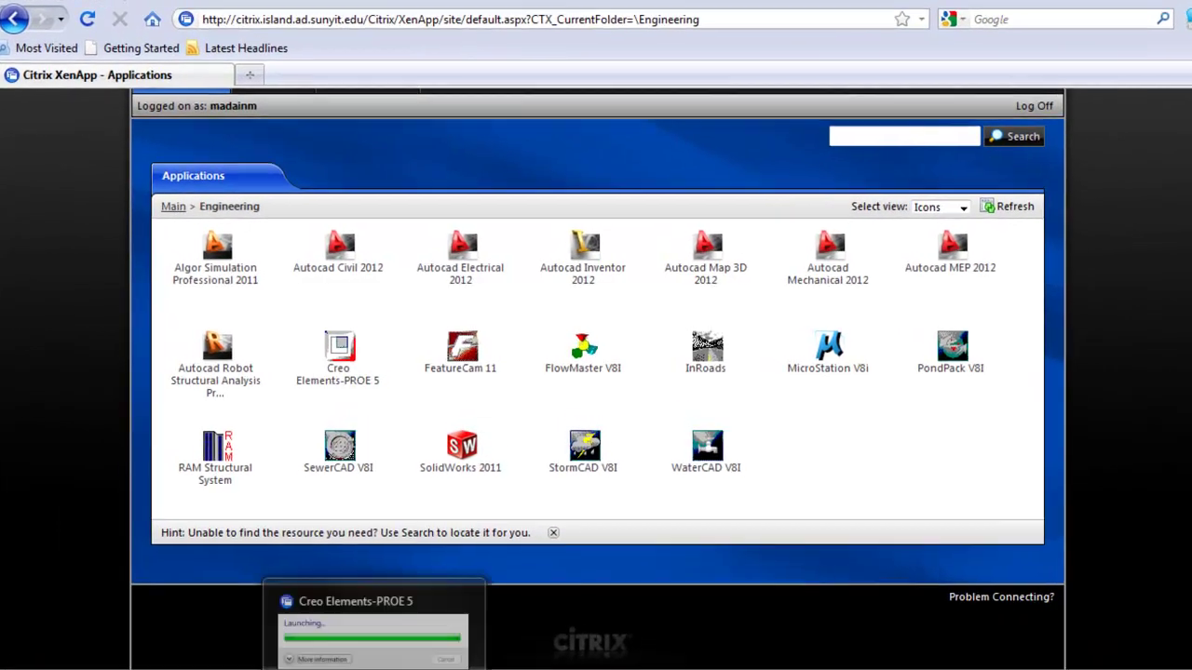
# Bring the Creo Elements-PROE 5 Citrix launch window to the front from the taskbar
pyautogui.click(447, 656)
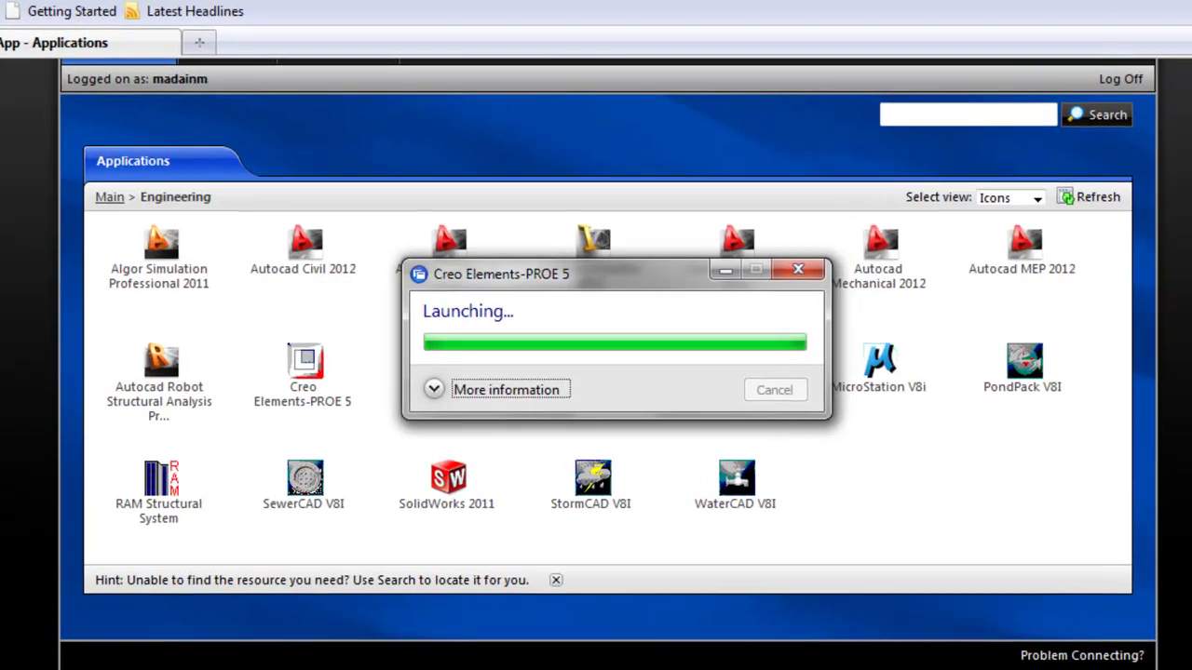